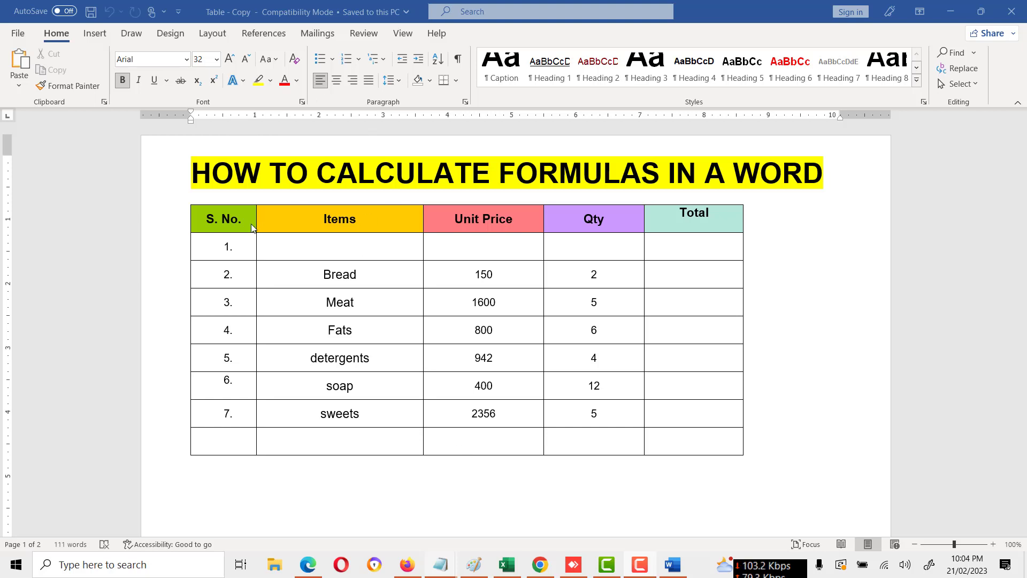
# - Insert the formula =SUM(LEFT) in the Total cell of the Bread row
pyautogui.click(95, 33)
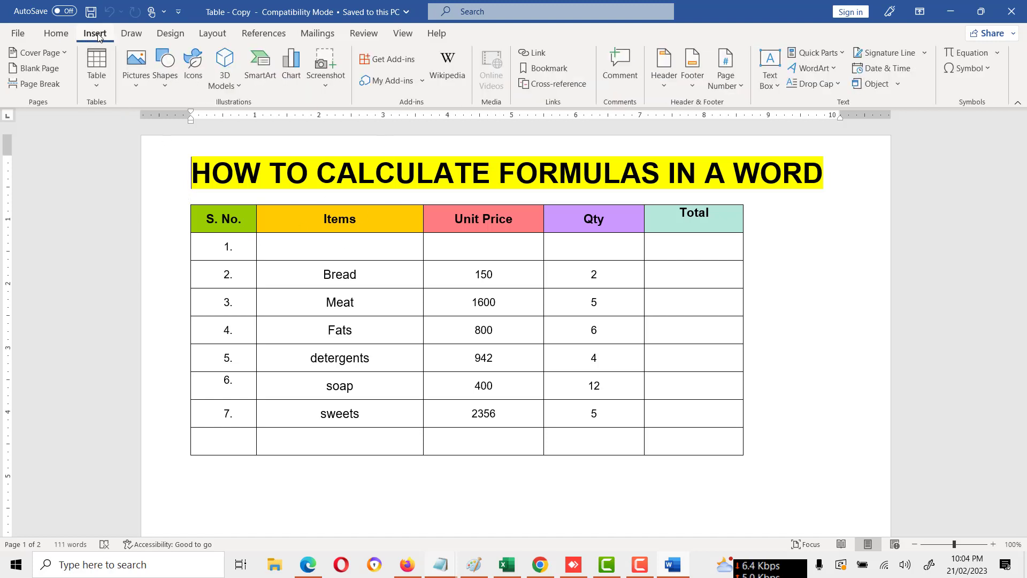
pyautogui.click(213, 217)
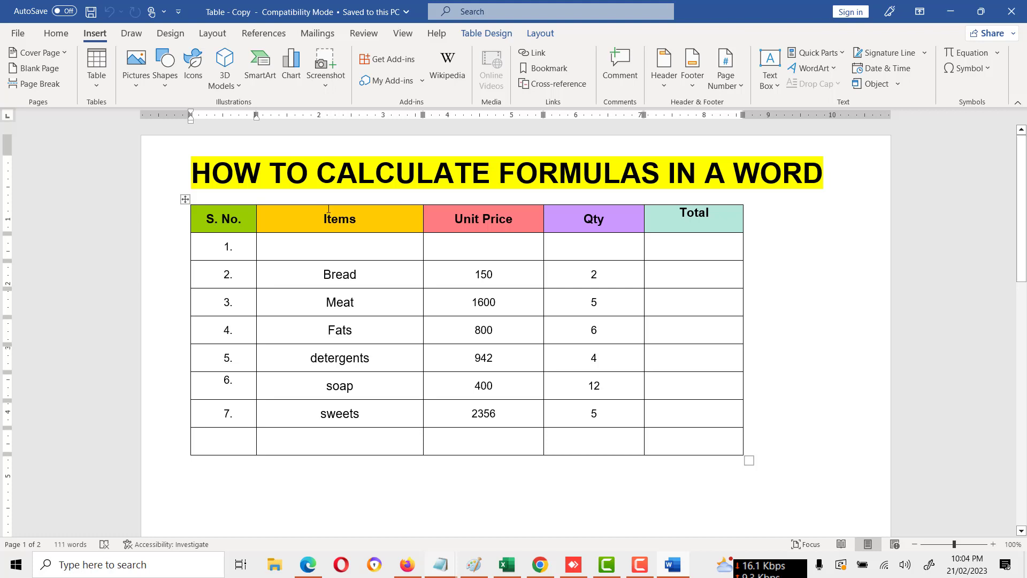
pyautogui.click(541, 33)
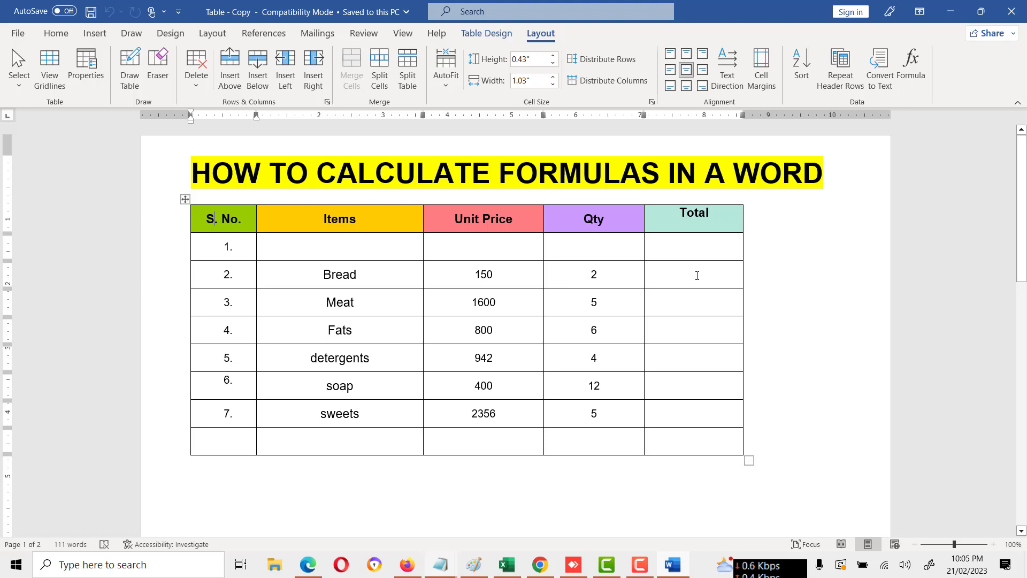
pyautogui.click(697, 276)
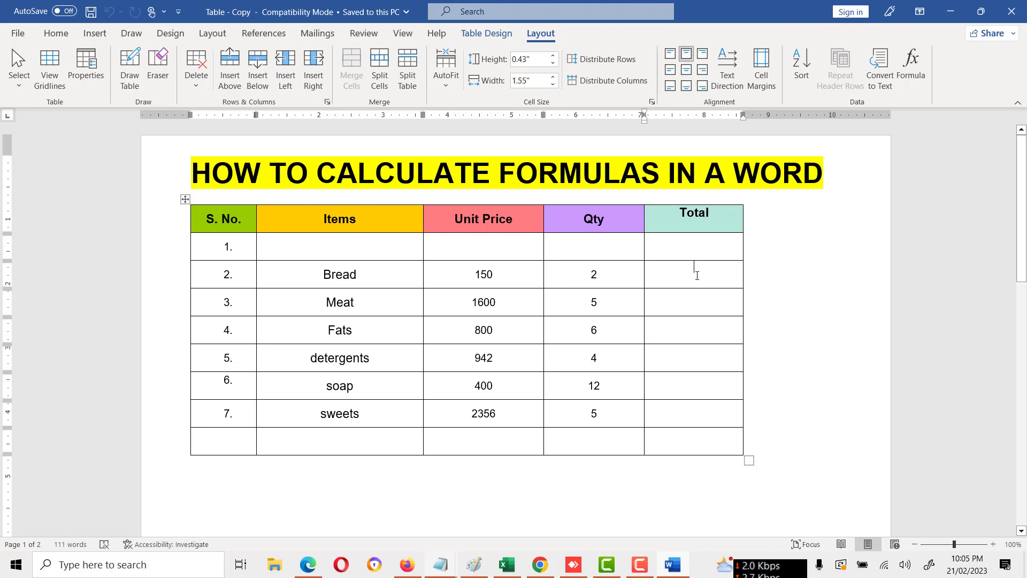
pyautogui.click(911, 64)
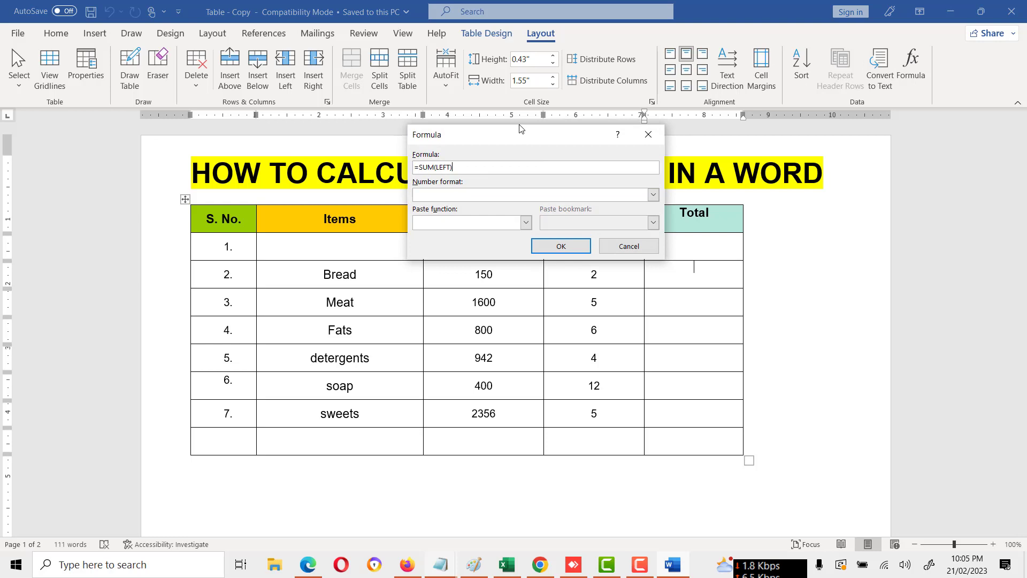
pyautogui.moveTo(519, 128); pyautogui.dragTo(604, 59)
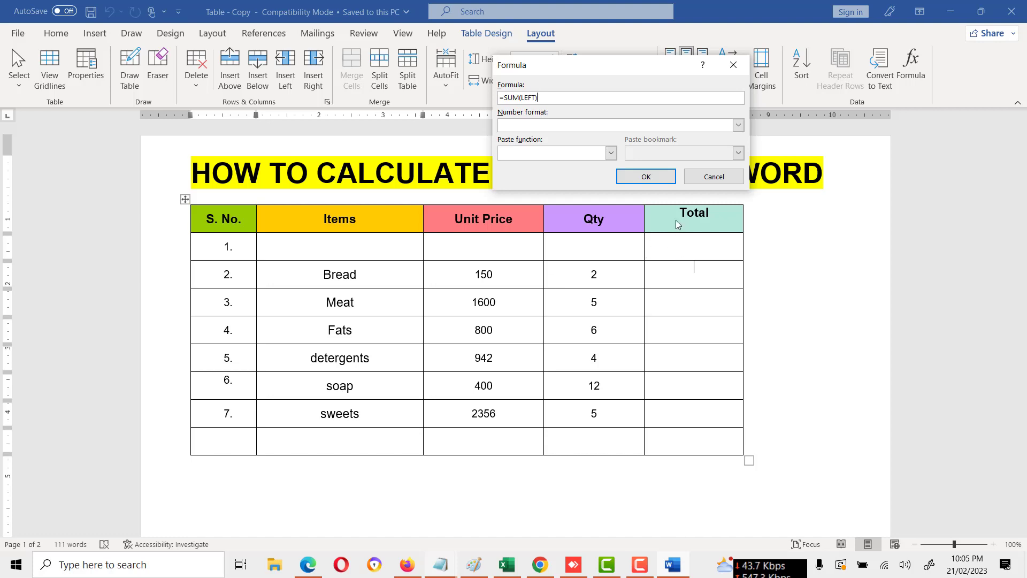
pyautogui.click(662, 178)
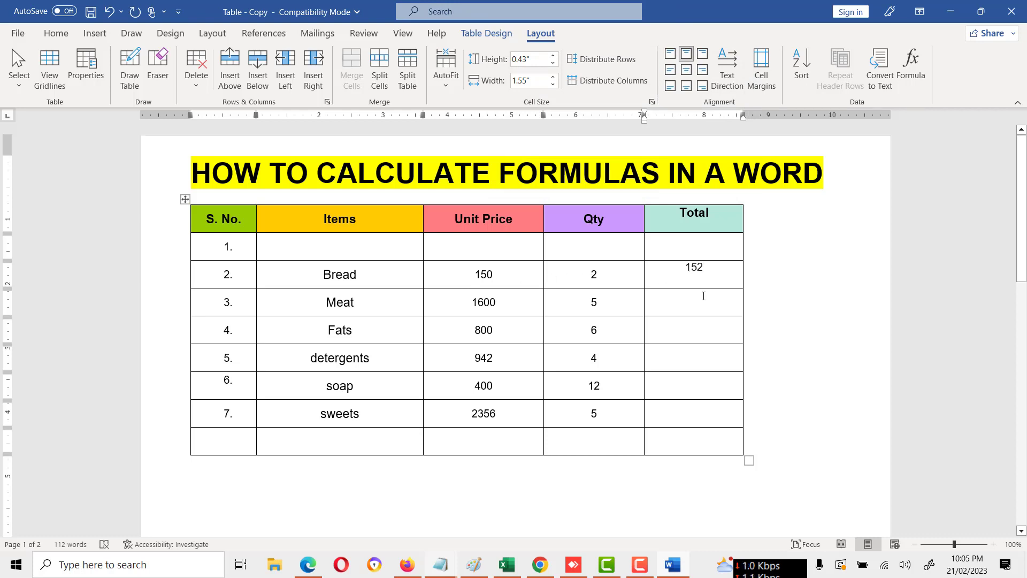
# - Insert a formula in the Meat row's Total cell, replacing the suggested ABOVE argument to make it =SUM(LEFT)
pyautogui.click(908, 65)
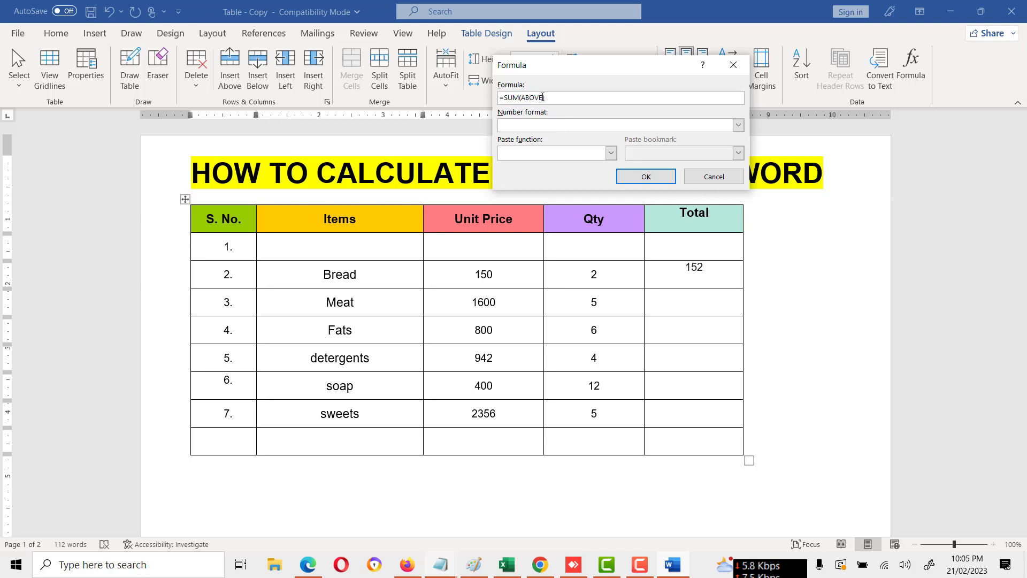
pyautogui.press('BackSpace')
pyautogui.press('BackSpace')
pyautogui.press('BackSpace')
pyautogui.press('BackSpace')
pyautogui.press('BackSpace')
pyautogui.write('LEFT')
pyautogui.click(646, 176)
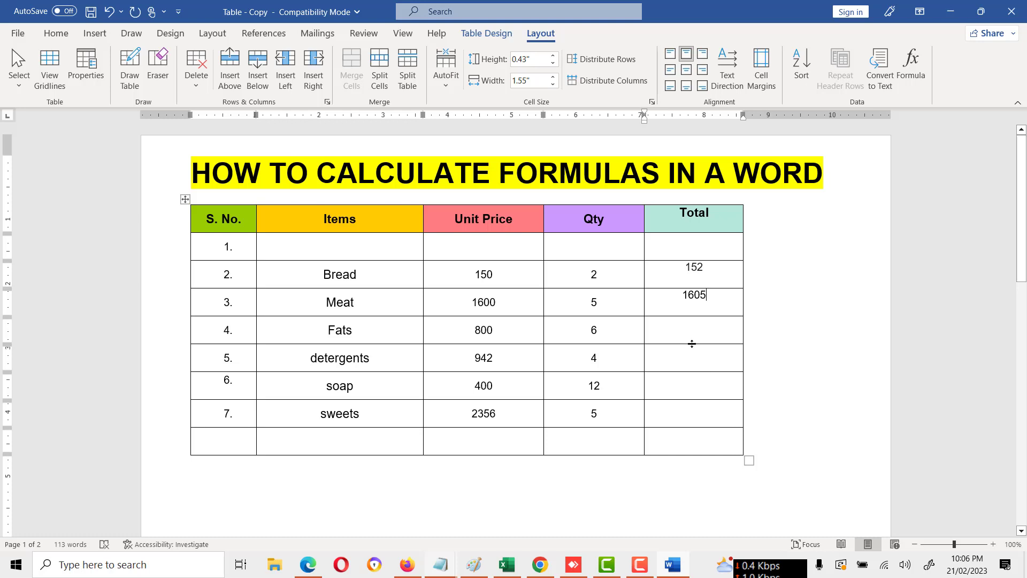
# - Insert the formula =SUM(ABOVE) in the empty last-row cell of the Unit Price column
pyautogui.scroll(-1, 690, 344)
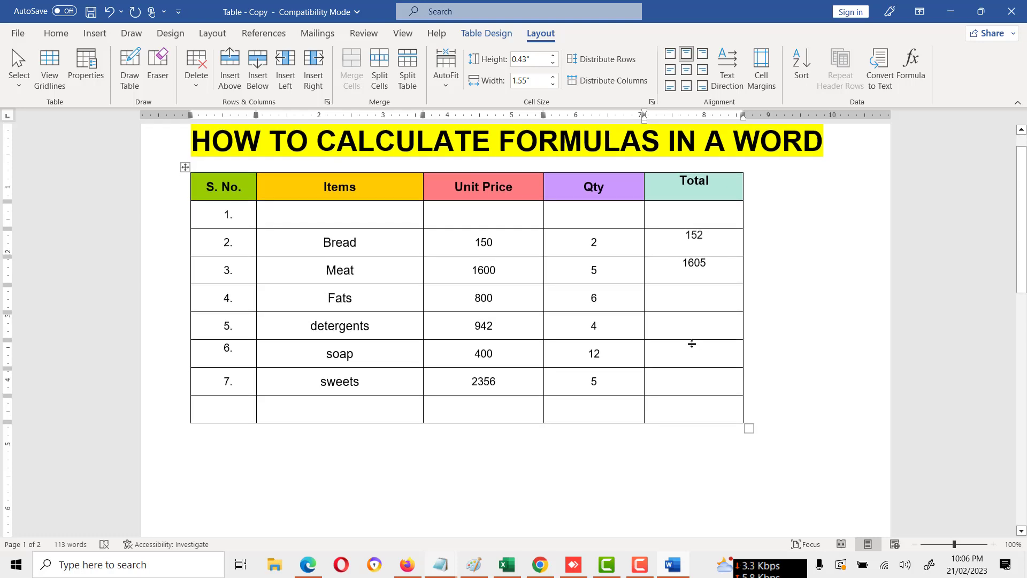
pyautogui.click(492, 408)
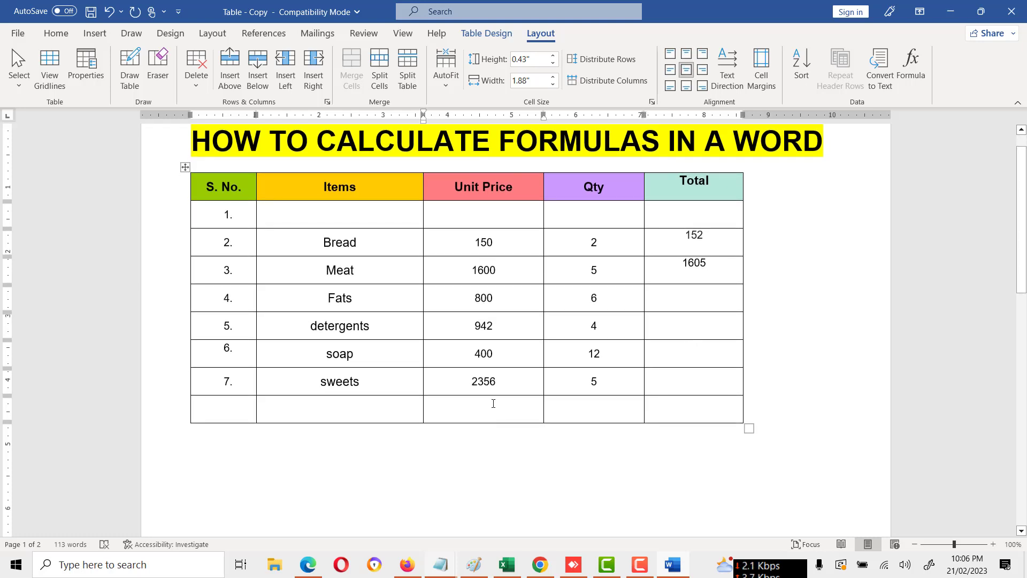
pyautogui.click(921, 78)
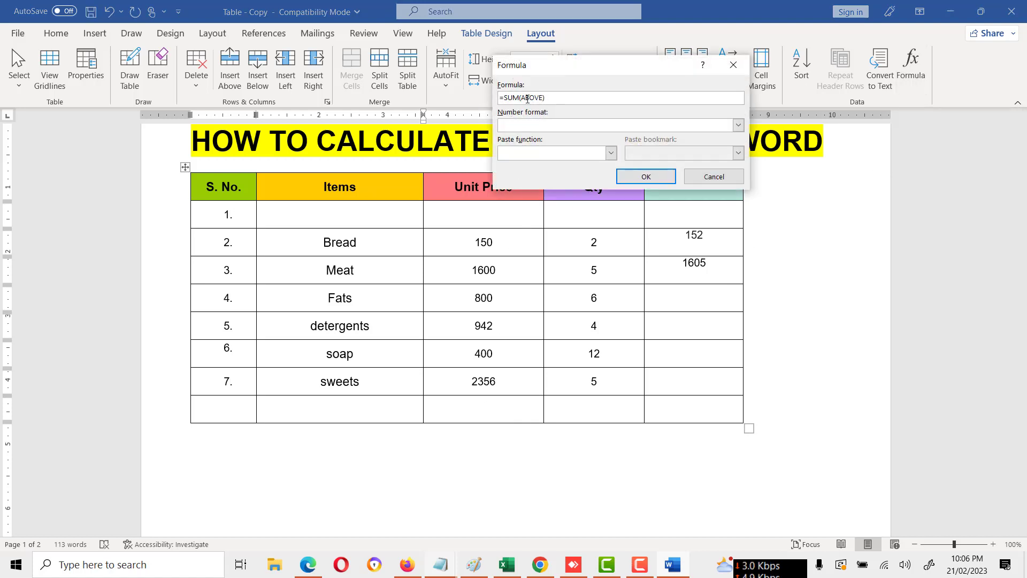
pyautogui.click(658, 181)
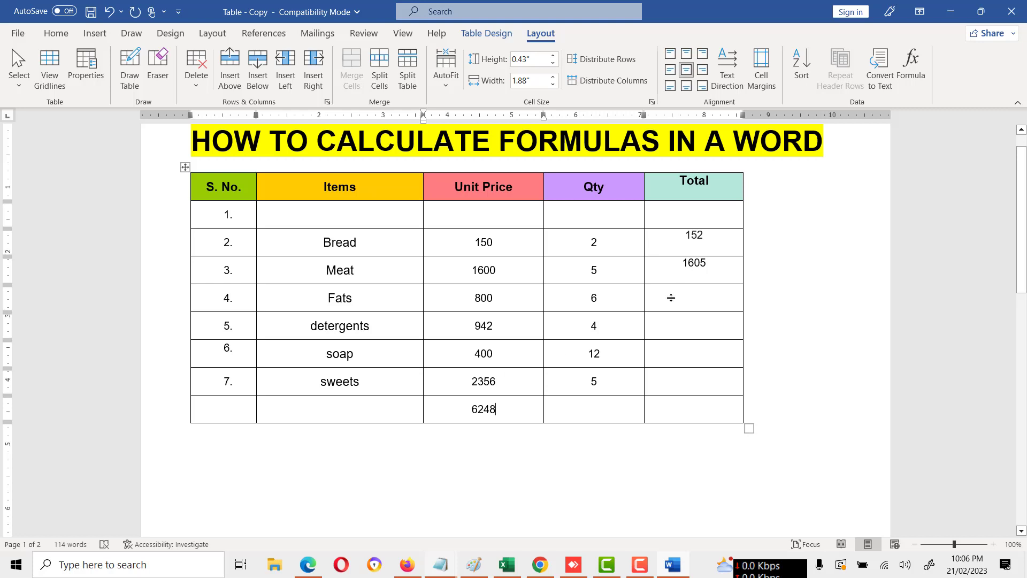
# - Insert the formula =SUM(BELOW) in row 1 of the Qty column, leaving the number format blank
pyautogui.click(598, 216)
pyautogui.click(903, 81)
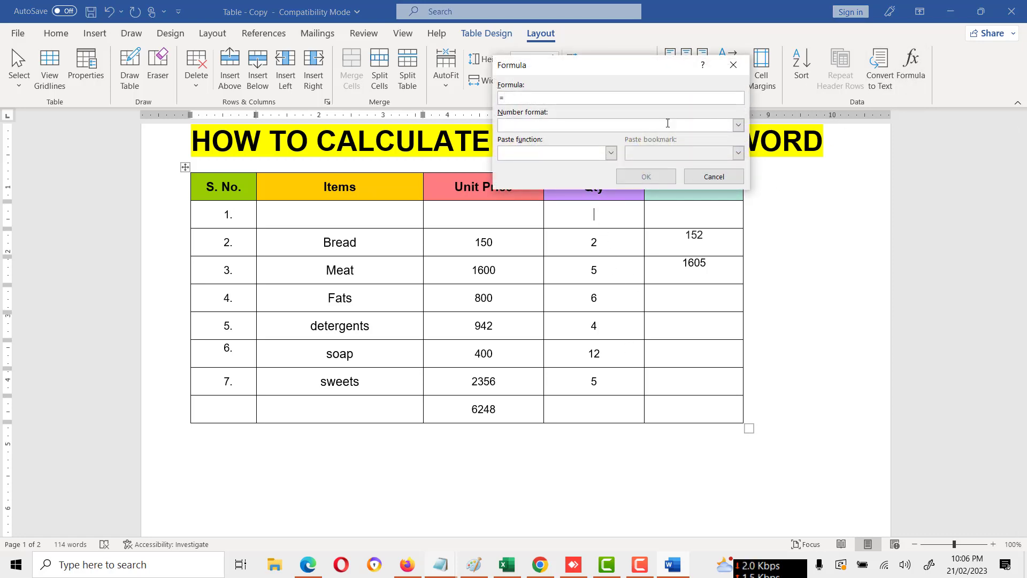
pyautogui.write('SUM(BELOW)')
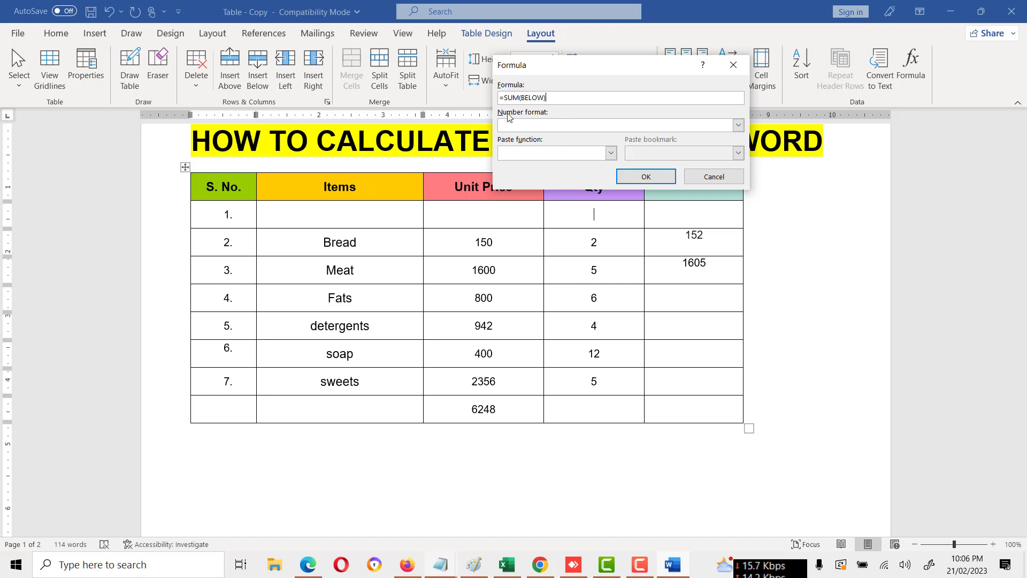
pyautogui.click(737, 126)
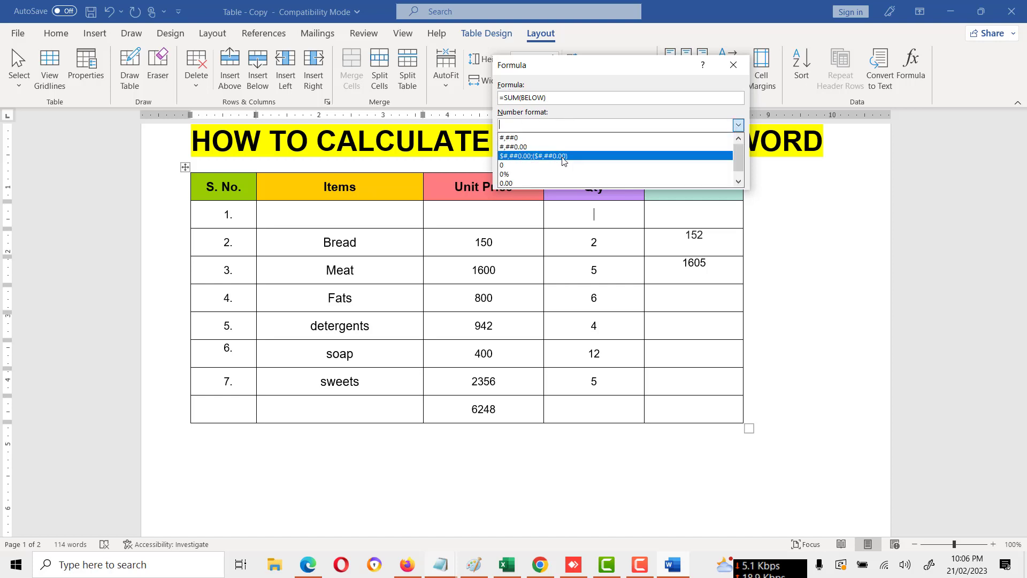
pyautogui.click(587, 107)
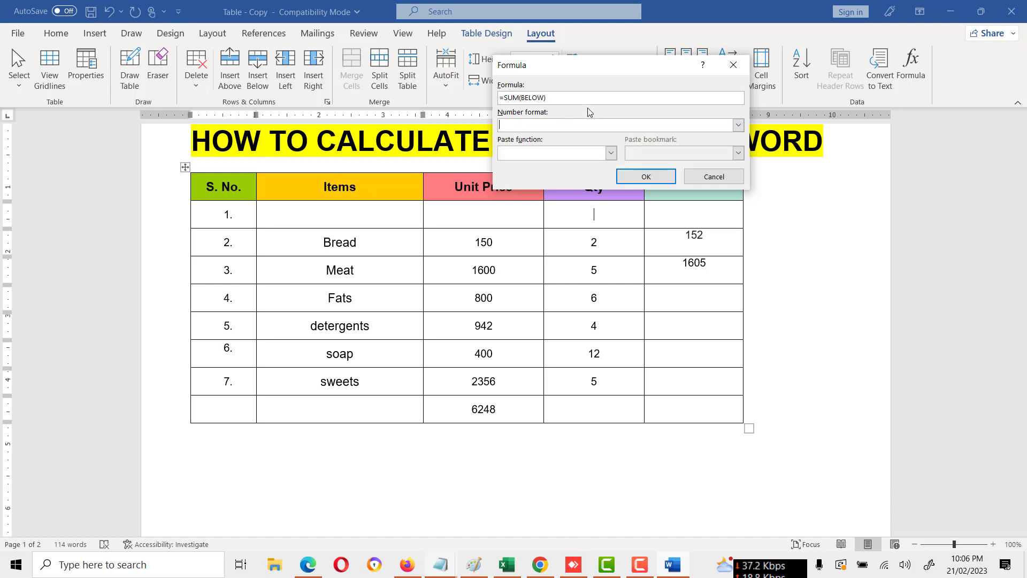
pyautogui.click(611, 153)
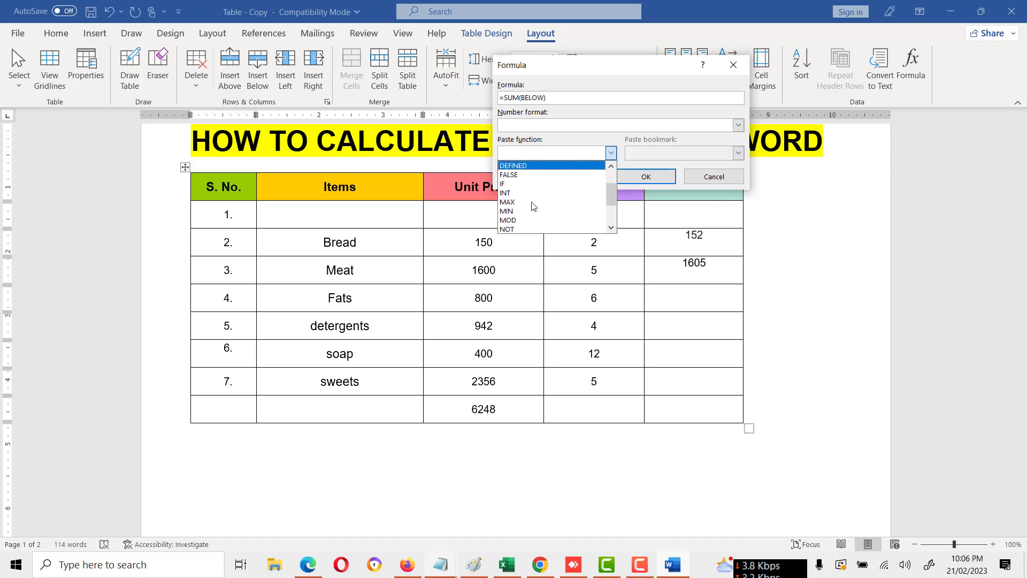
pyautogui.scroll(-4, 533, 206)
pyautogui.scroll(3, 534, 206)
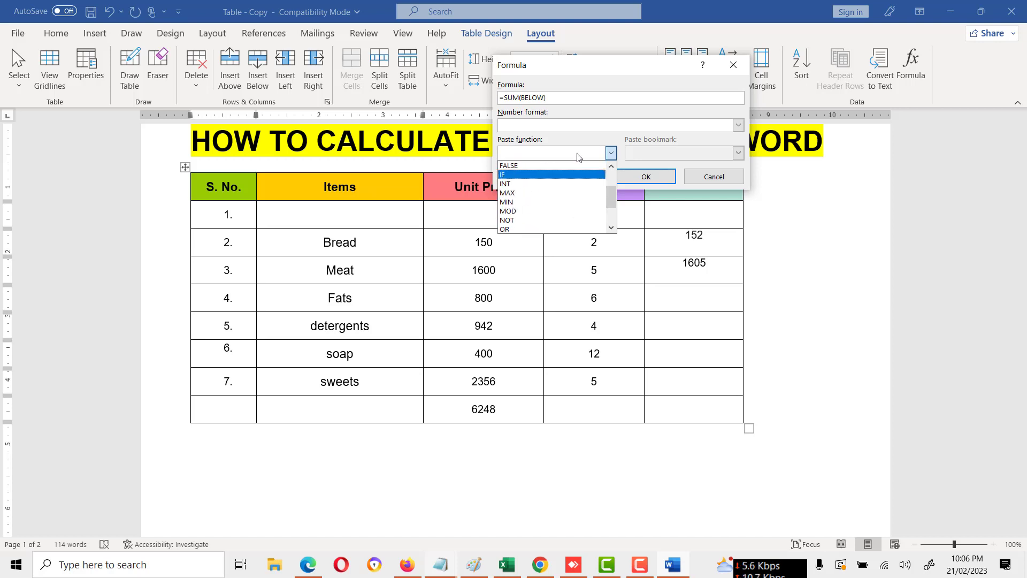
pyautogui.click(618, 76)
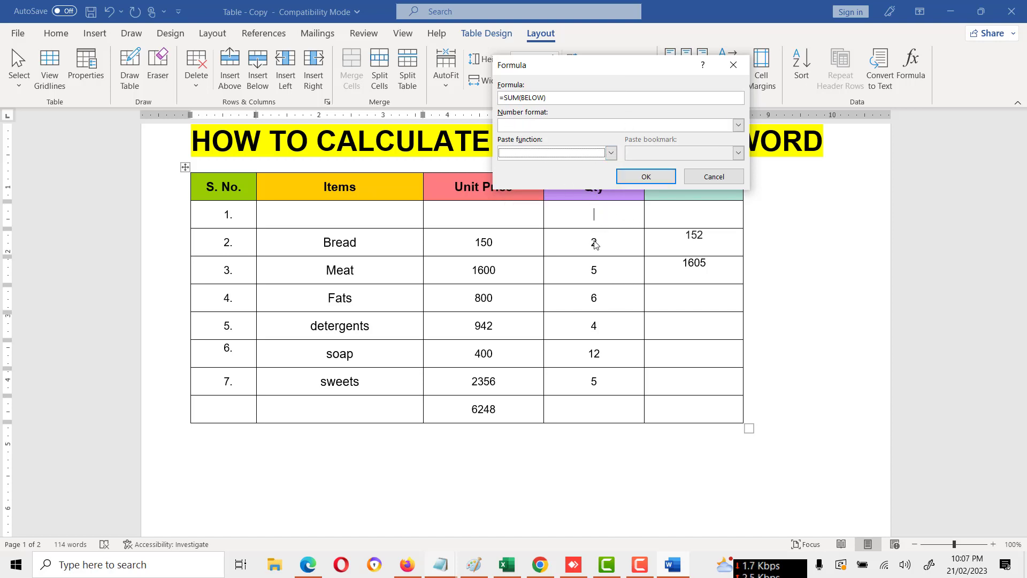
pyautogui.click(645, 177)
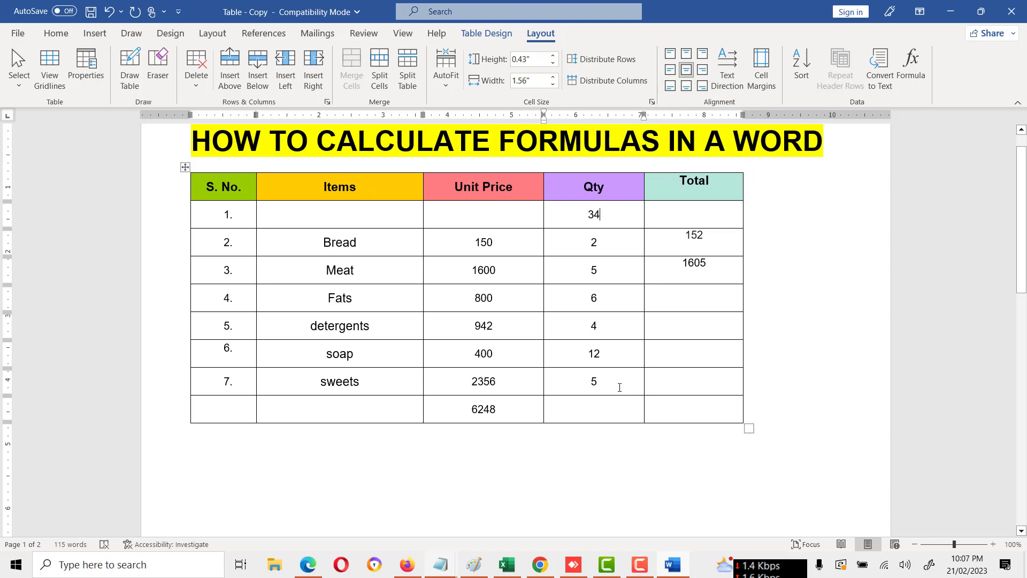
pyautogui.moveTo(619, 385); pyautogui.dragTo(610, 246)
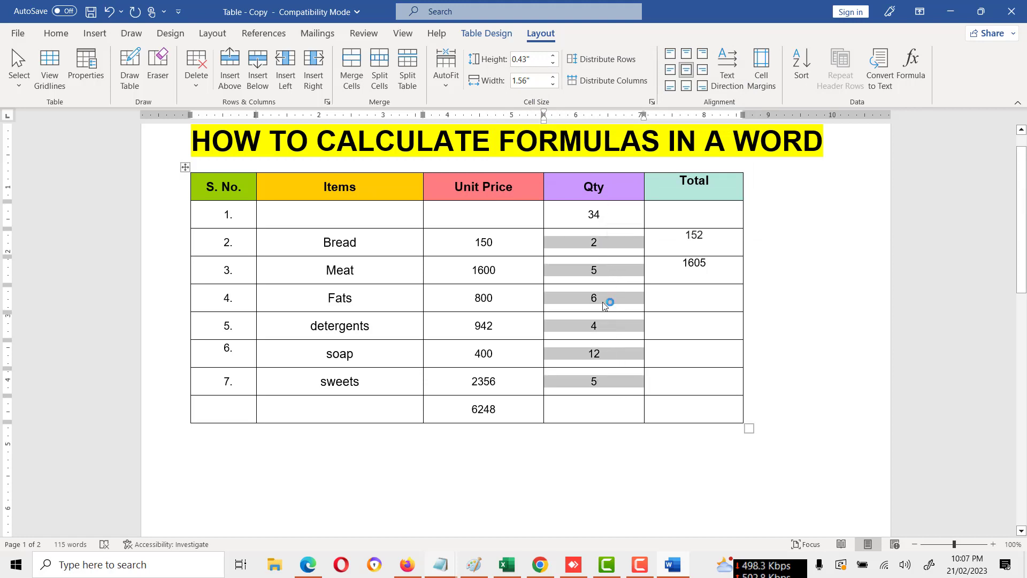
pyautogui.click(600, 215)
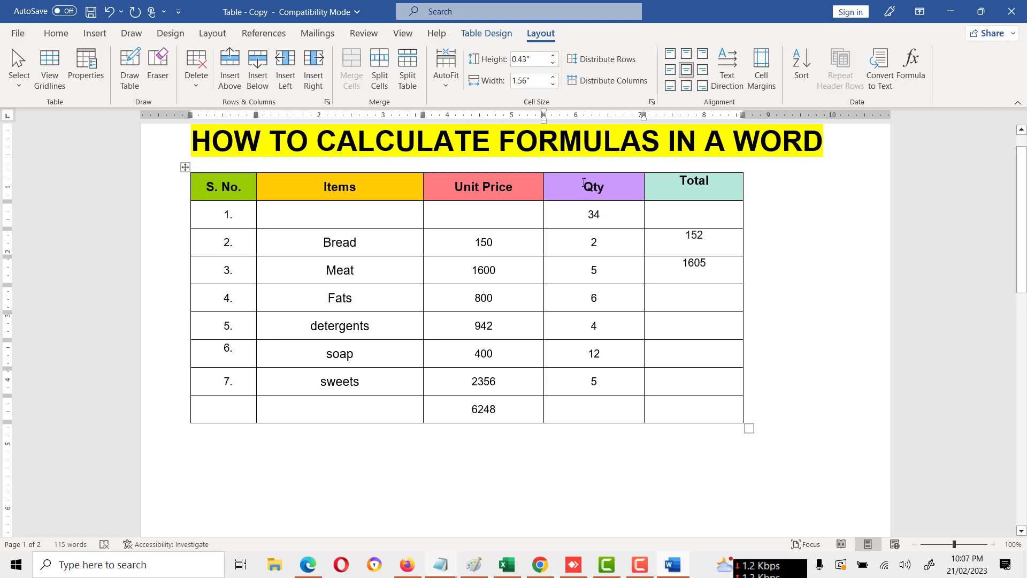
pyautogui.click(640, 565)
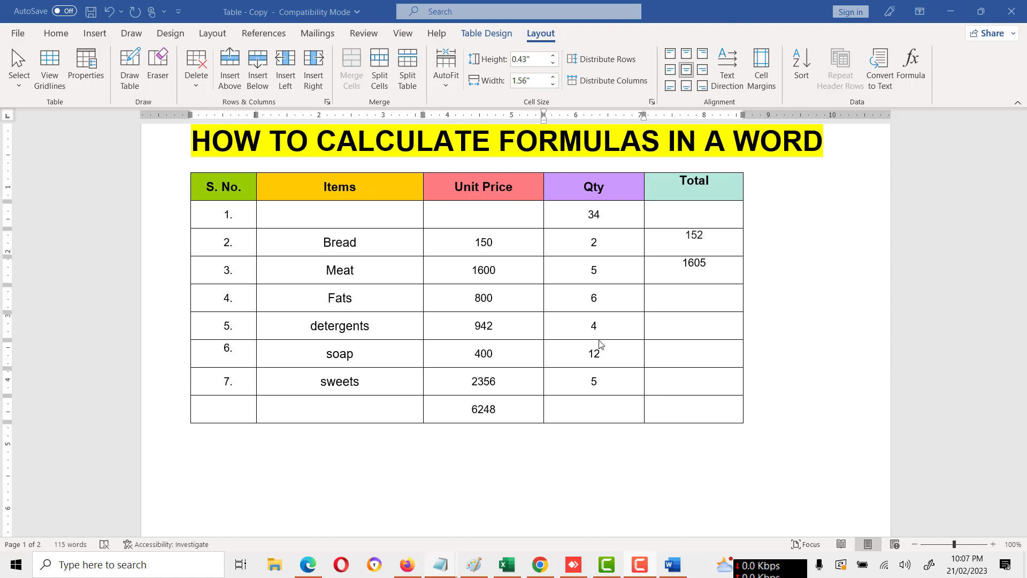
# - Change the Fats quantity to 10 and update the sum field in row 1 of the Qty column
pyautogui.click(597, 301)
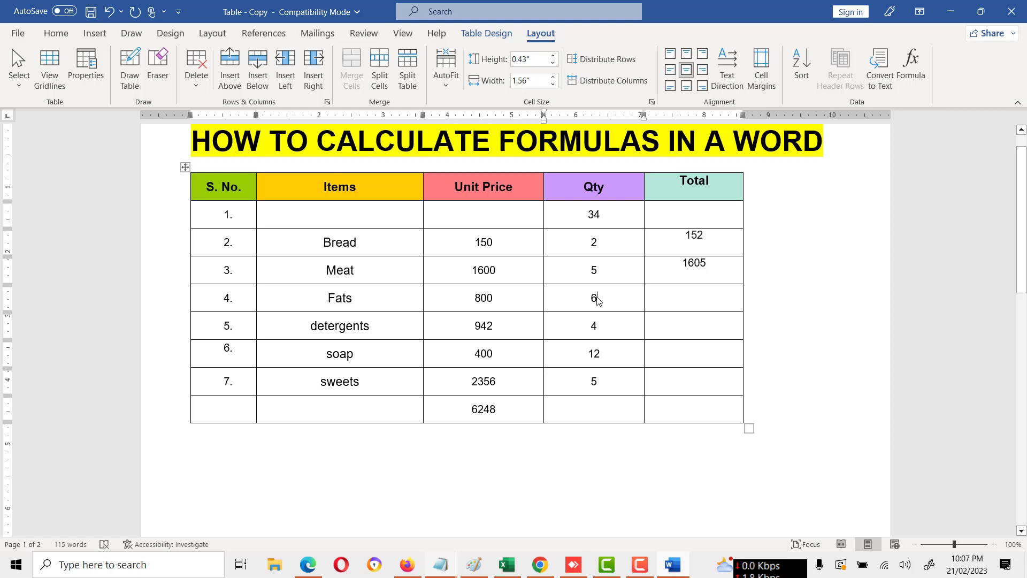
pyautogui.press('BackSpace')
pyautogui.write('10')
pyautogui.rightClick(595, 214)
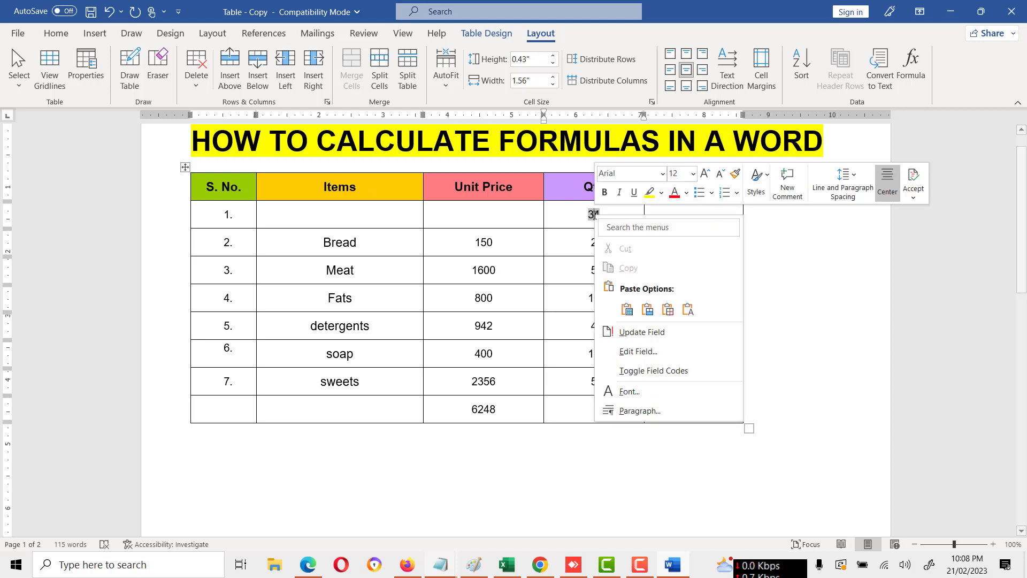
pyautogui.click(659, 333)
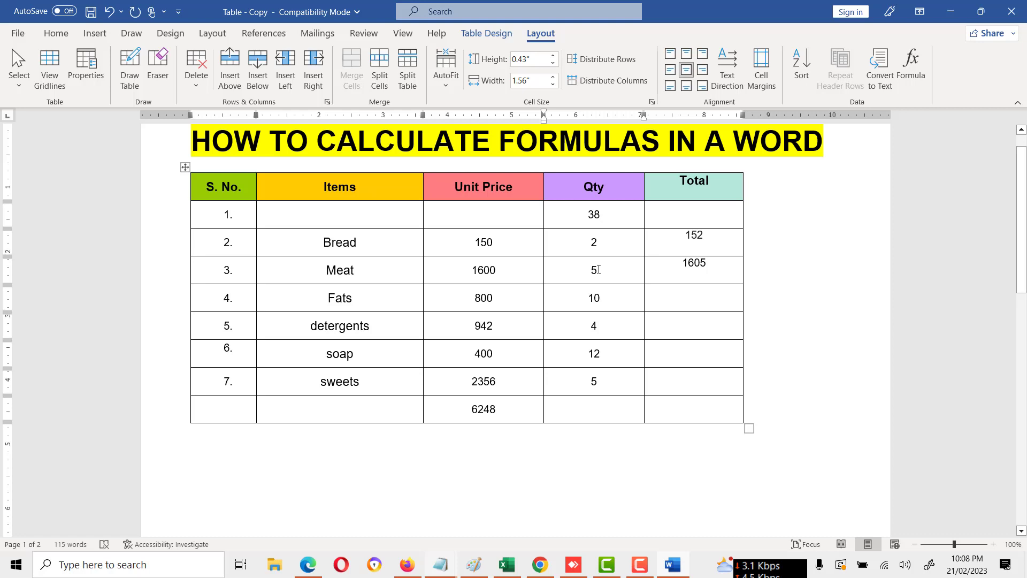
# - Change the Meat quantity to 500 and update both the Meat row's Total field and the Qty column's sum field
pyautogui.click(598, 269)
pyautogui.write('00')
pyautogui.click(698, 266)
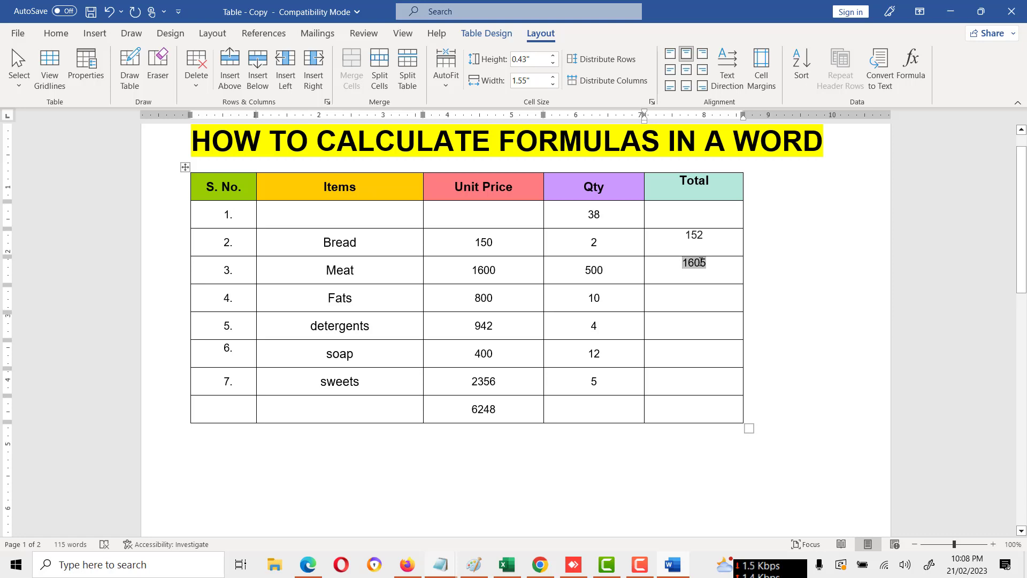
pyautogui.rightClick(701, 262)
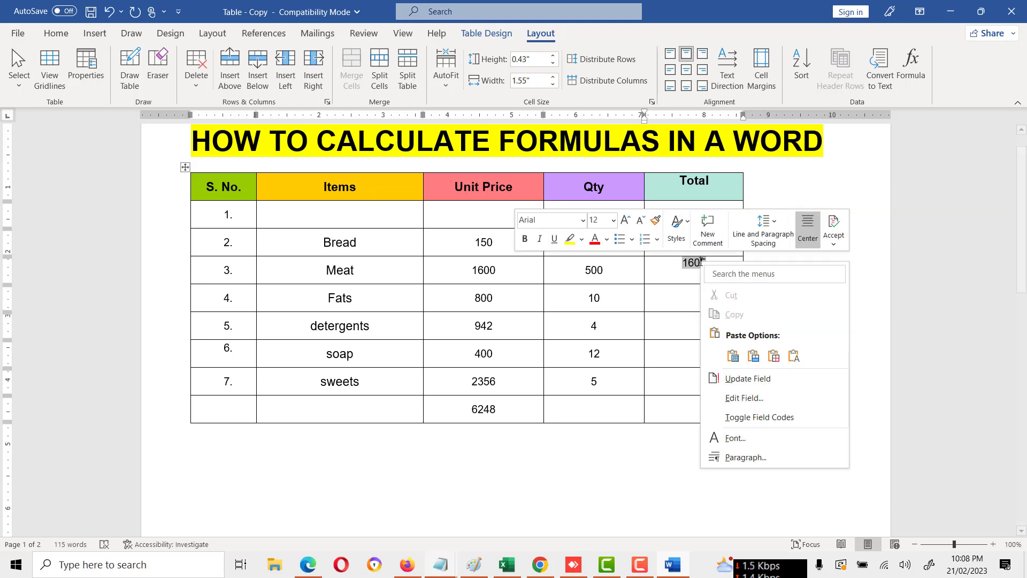
pyautogui.click(764, 379)
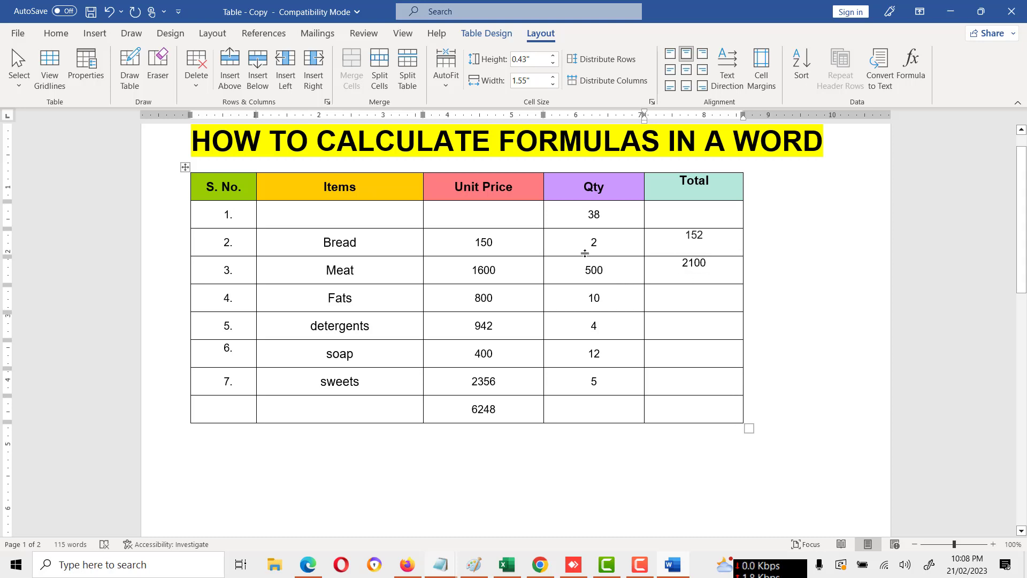
pyautogui.rightClick(596, 215)
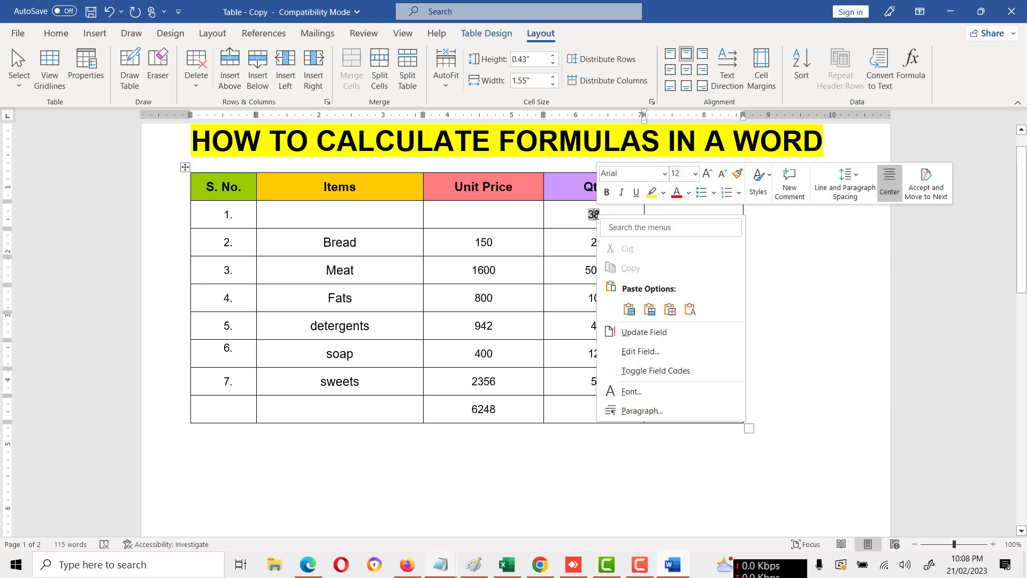
pyautogui.click(641, 332)
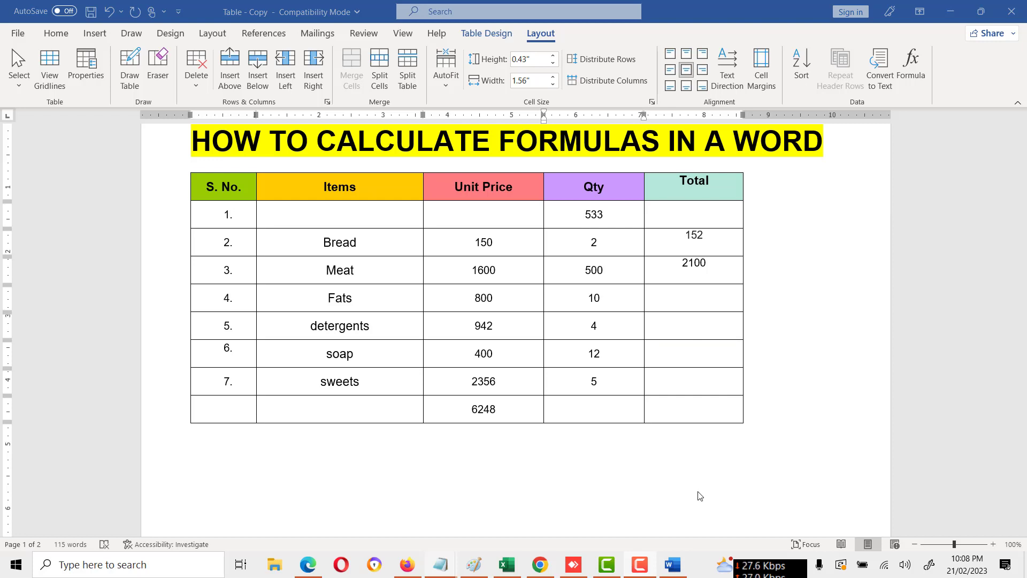
# - Review the reference table on page 2 that lists the SUM formulas for each cell direction
pyautogui.scroll(-1, 650, 319)
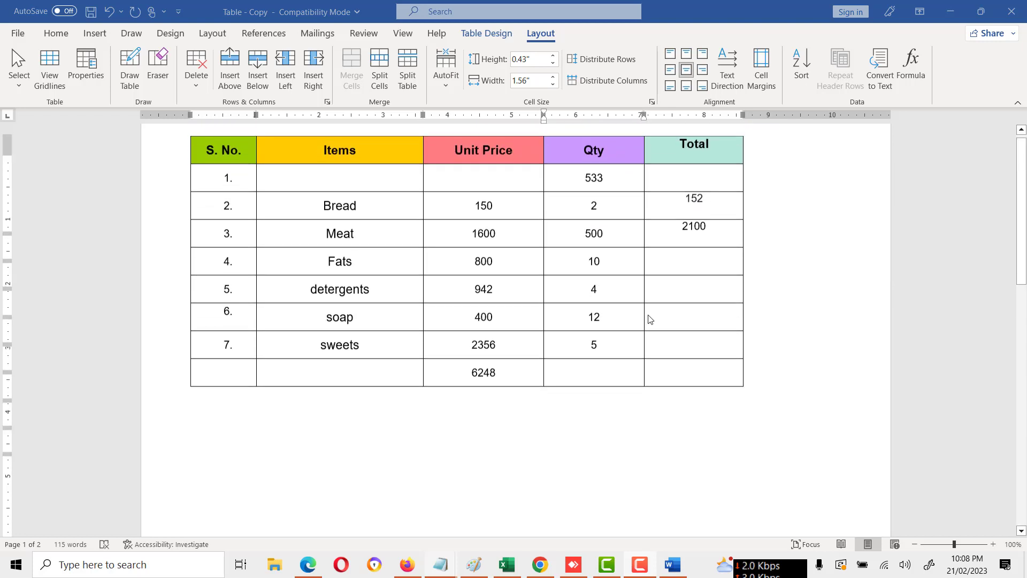
pyautogui.scroll(2, 650, 320)
pyautogui.scroll(-15, 650, 319)
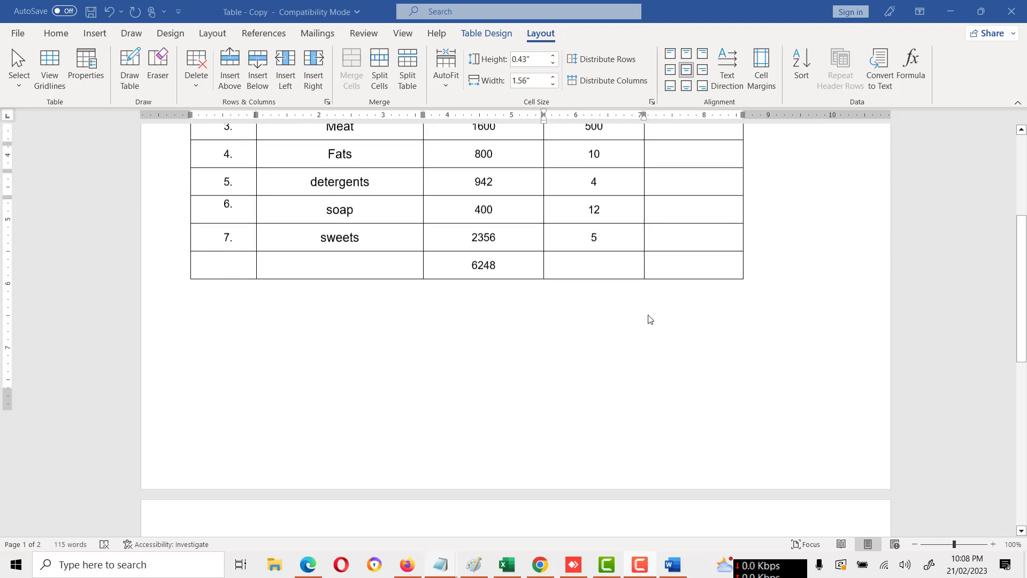
pyautogui.scroll(-2, 650, 319)
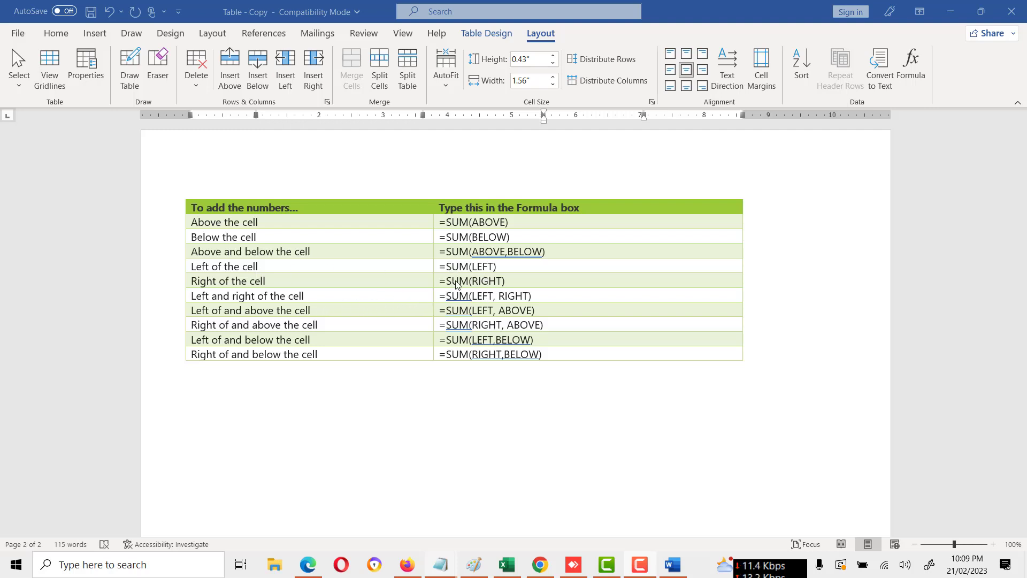
pyautogui.scroll(15, 541, 285)
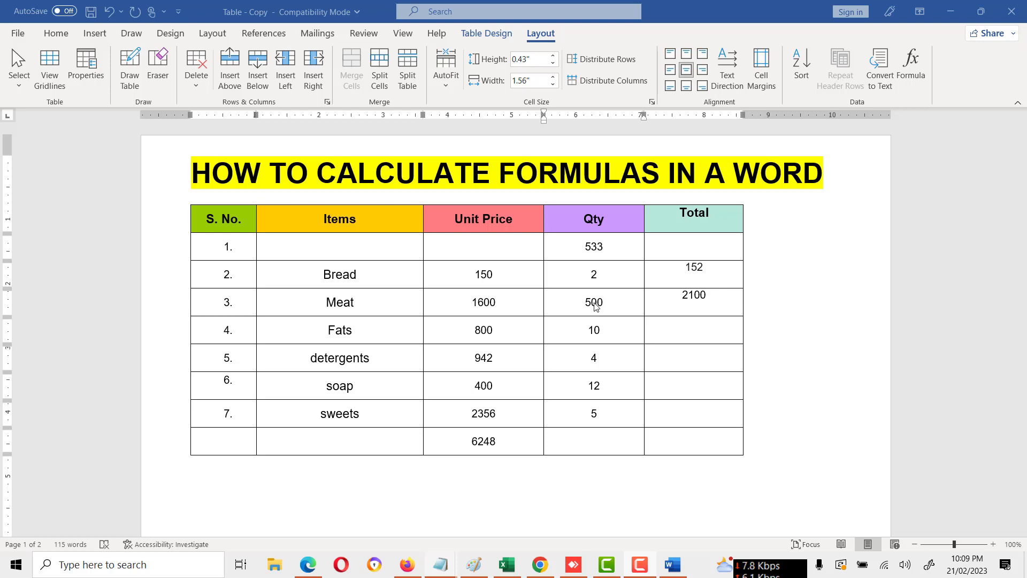
pyautogui.doubleClick(701, 296)
pyautogui.rightClick(700, 296)
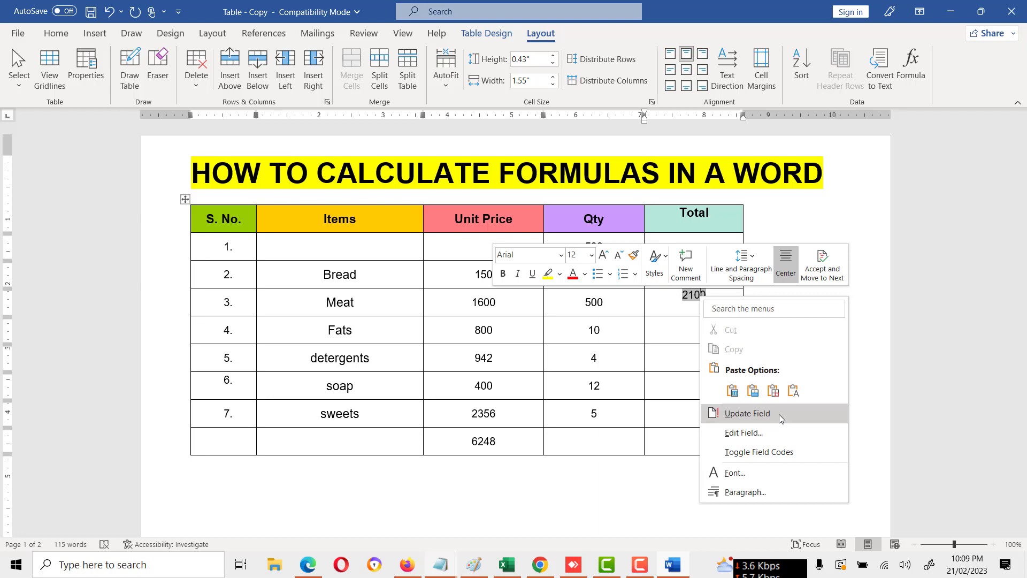
pyautogui.click(671, 303)
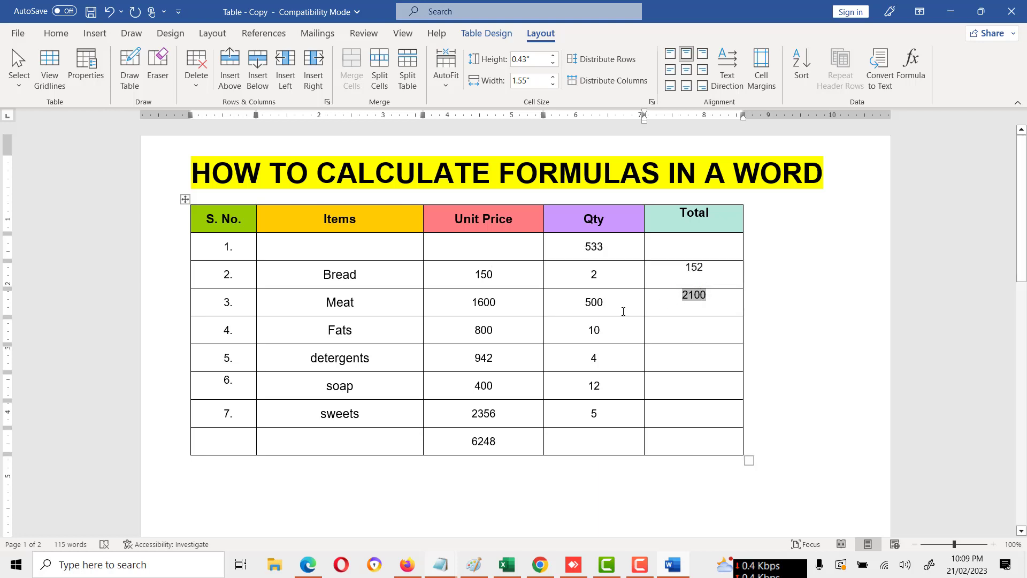